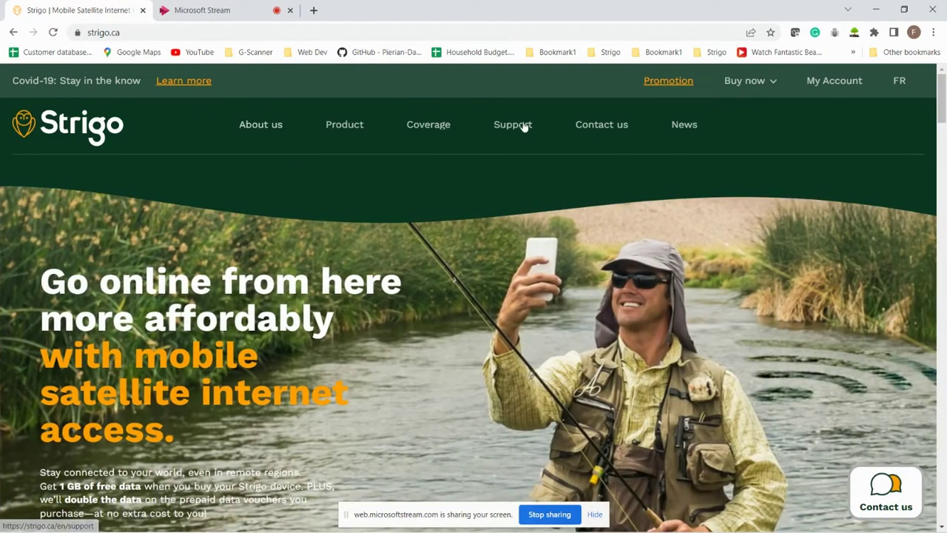
Step: Open Strigo's Windows low-data quick guide PDF from the Support page's 'Optimize your data' tips
left_click(527, 131)
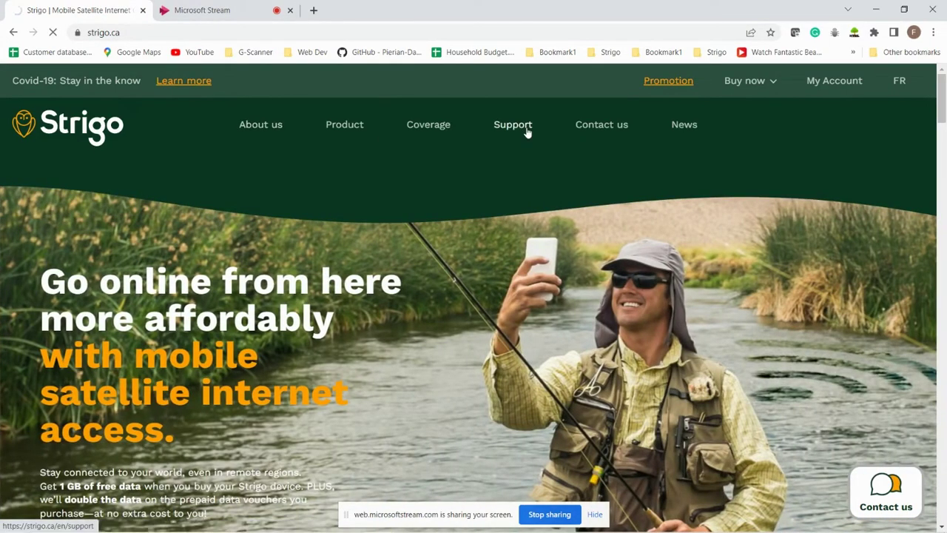
scroll(457, 322, "down", 7)
scroll(456, 320, "down", 10)
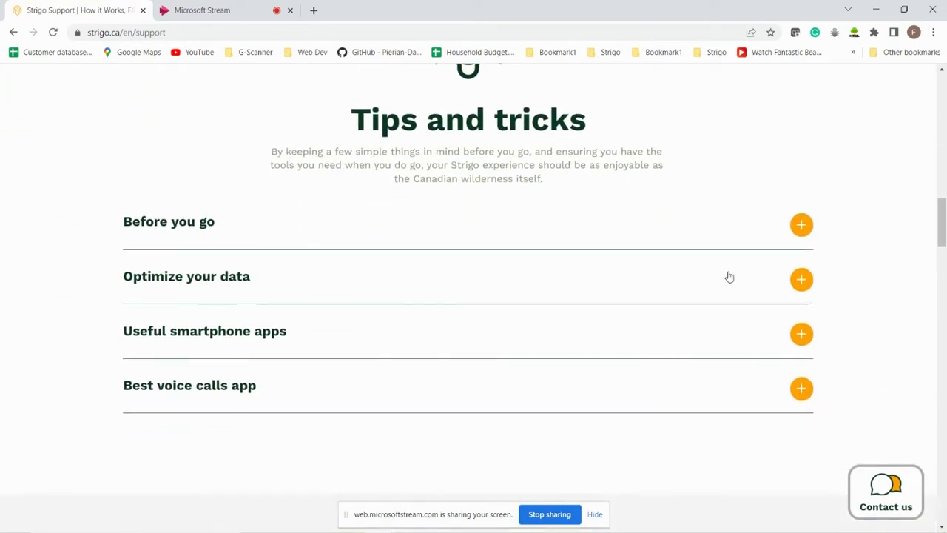
left_click(801, 280)
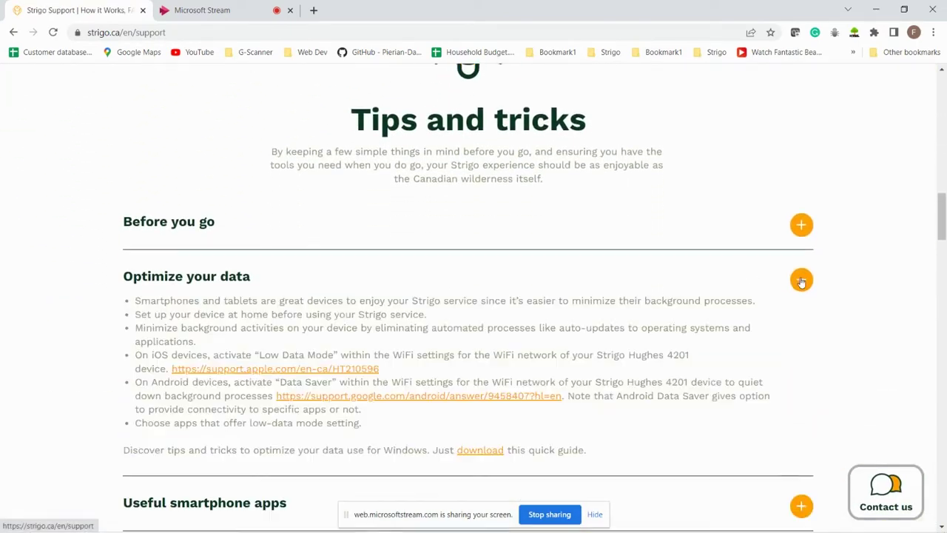
left_click(474, 452)
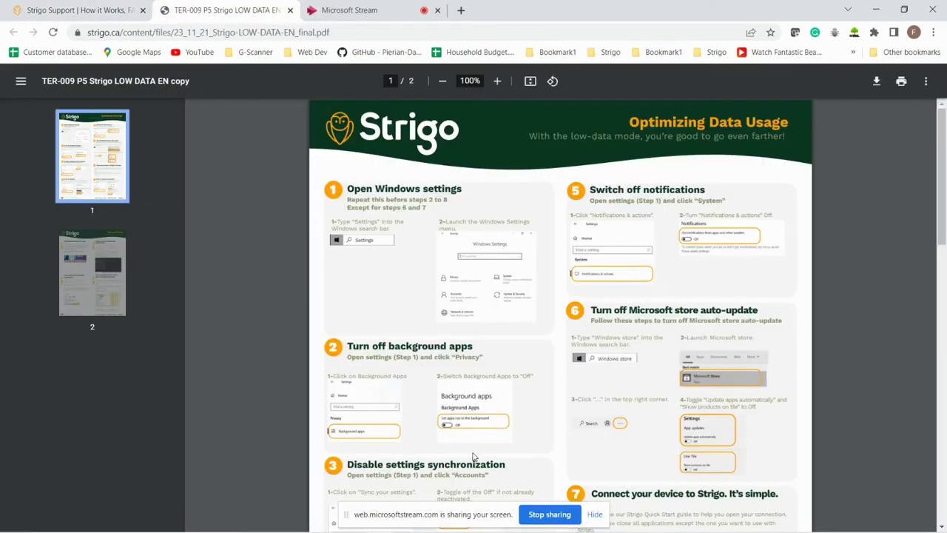
Step: Zoom the guide PDF to 150% and launch Windows Settings by searching 'setting'
left_click(497, 81)
left_click(497, 81)
left_click(497, 81)
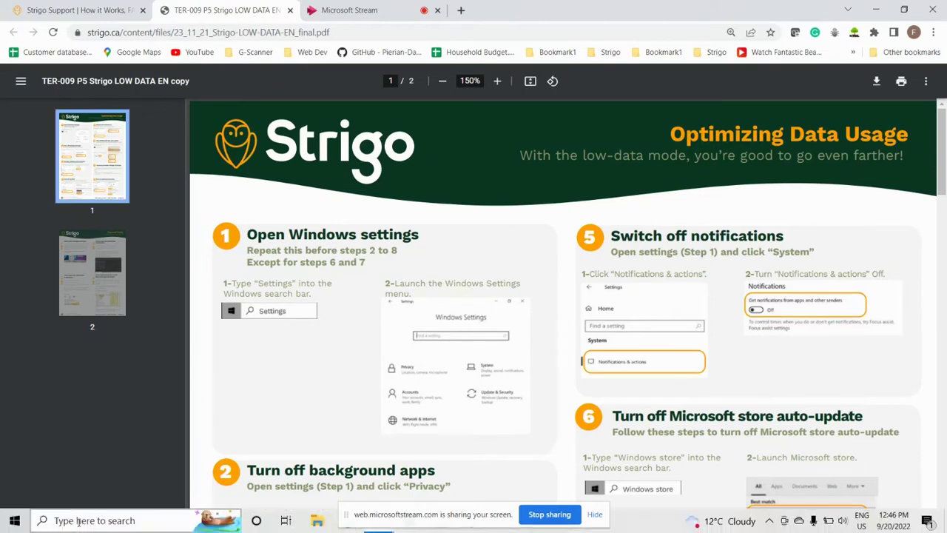
left_click(79, 522)
type("setting")
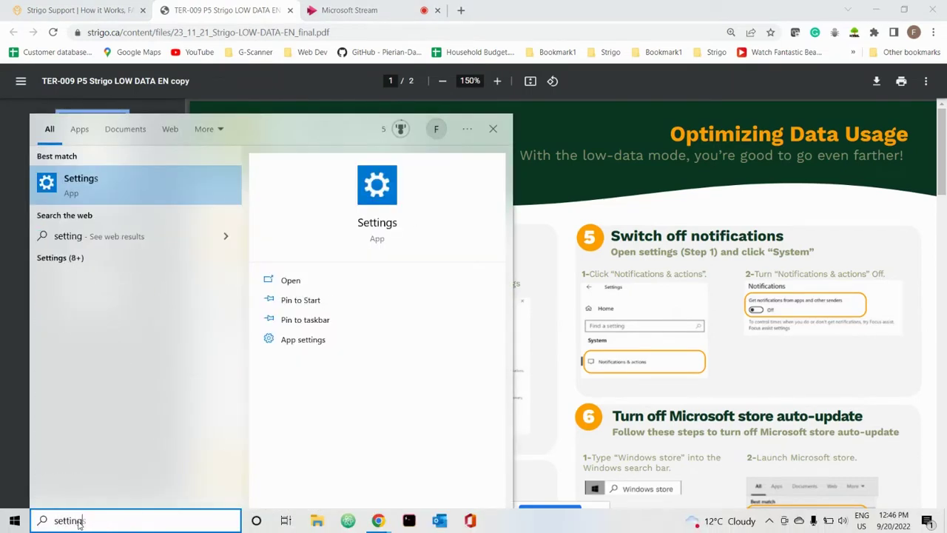
key("Return")
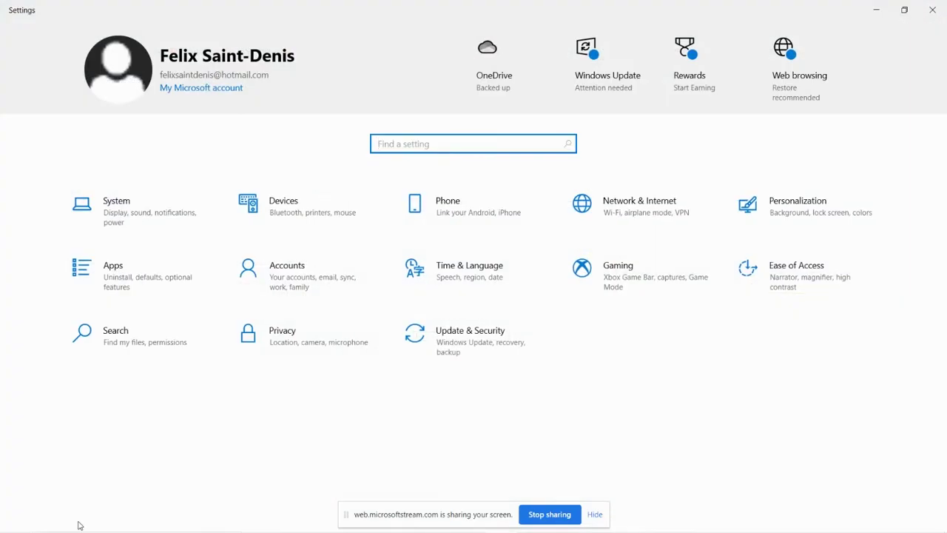
Step: Read further down the guide, then return to the Settings home page
key("alt+Tab")
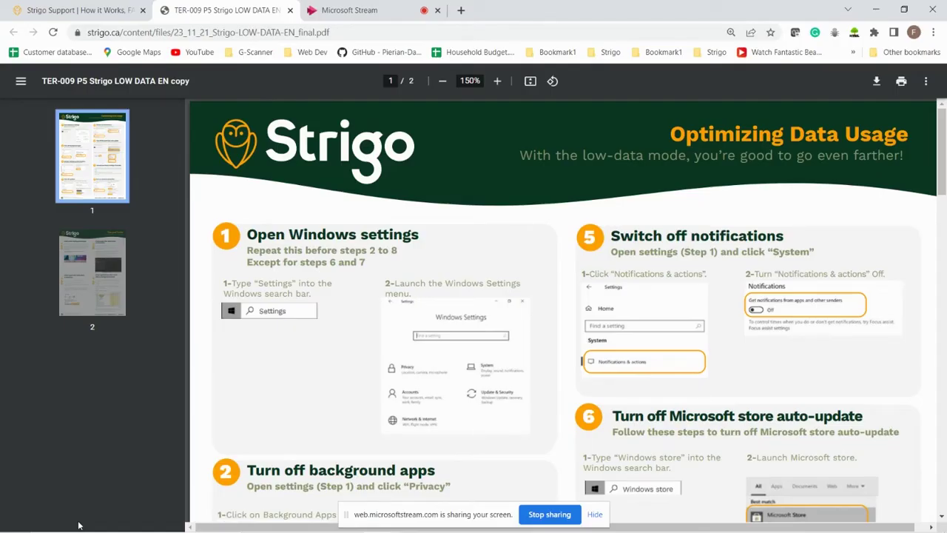
scroll(362, 441, "down", 3)
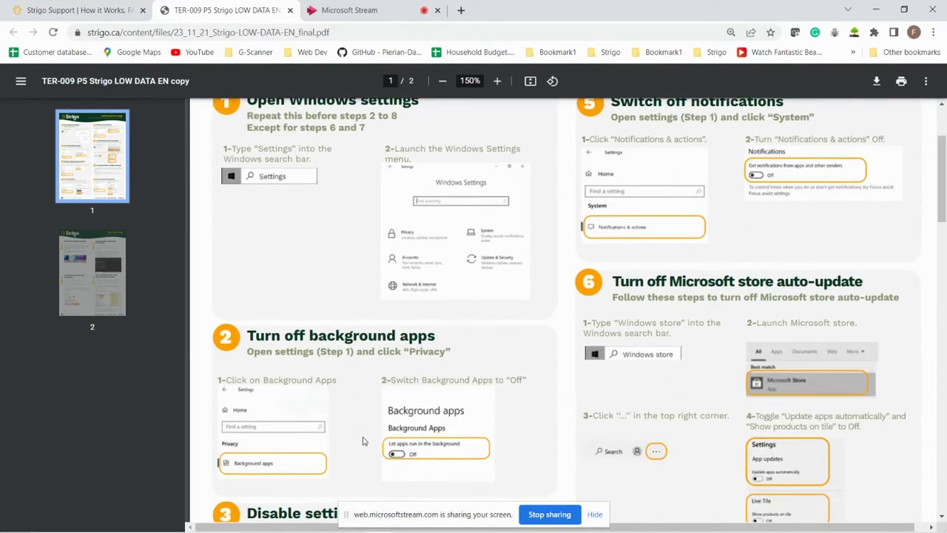
scroll(368, 418, "down", 1)
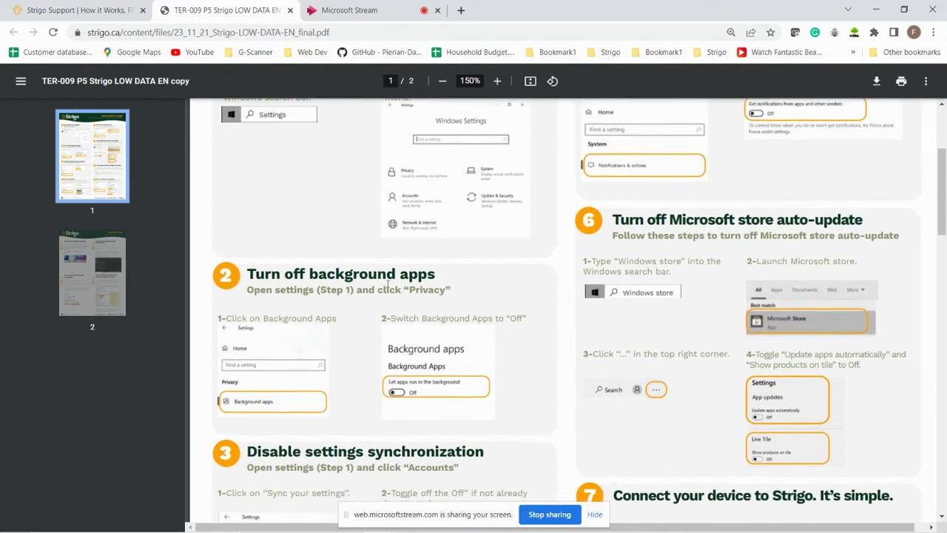
key("alt+Tab")
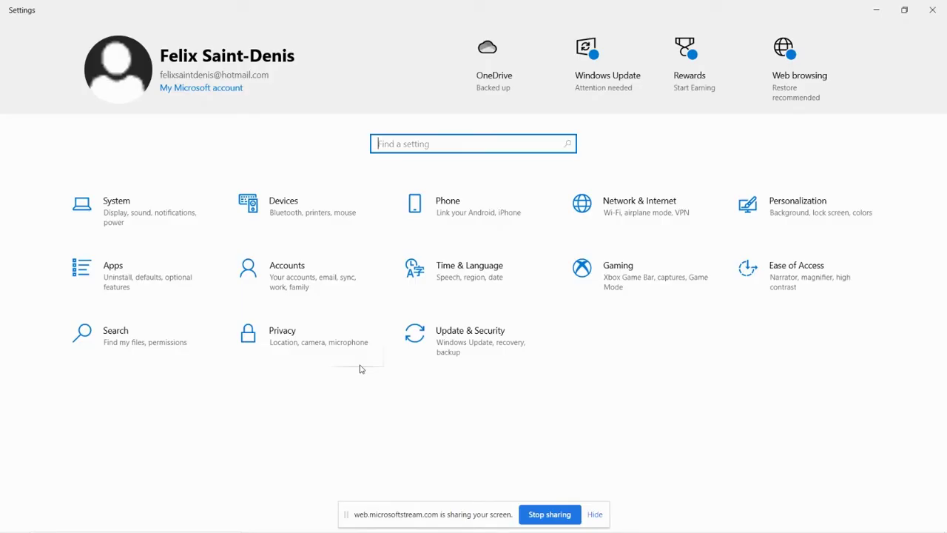
Step: Turn off 'Let apps run in the background' under Privacy > Background apps, then return to the guide
left_click(312, 330)
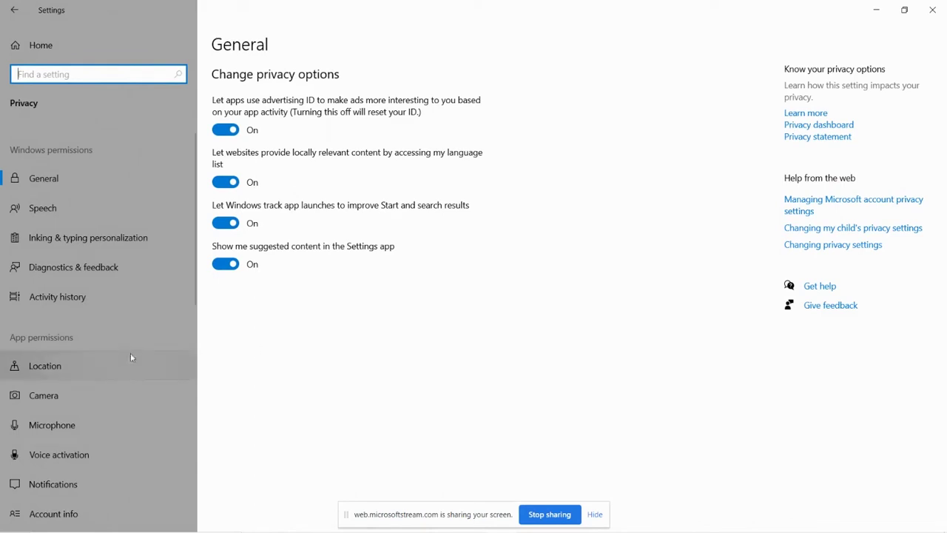
scroll(127, 355, "down", 5)
scroll(126, 354, "down", 3)
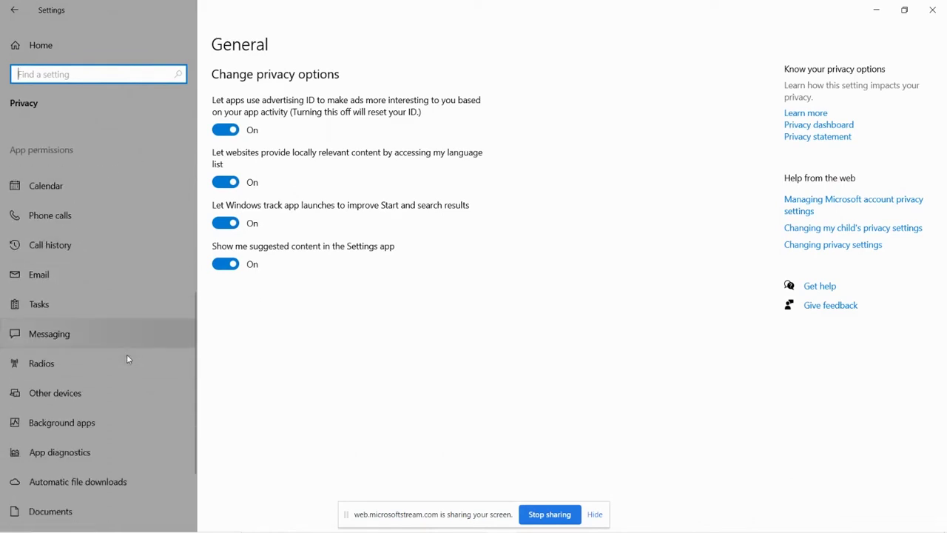
left_click(81, 416)
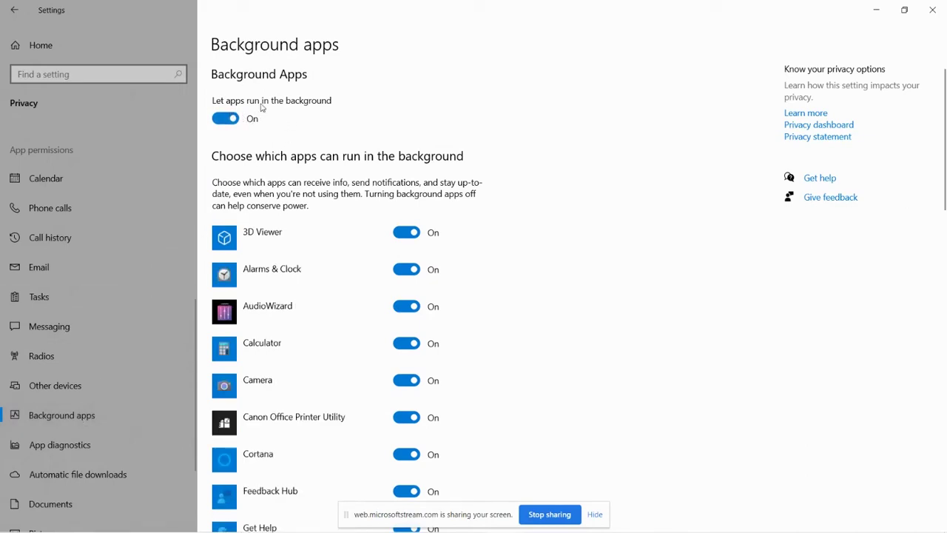
left_click(230, 118)
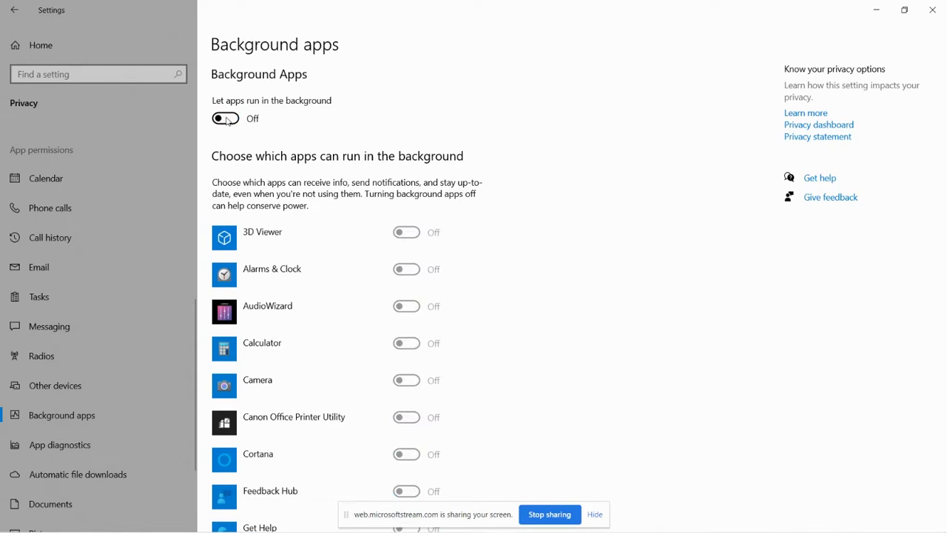
key("alt+Tab")
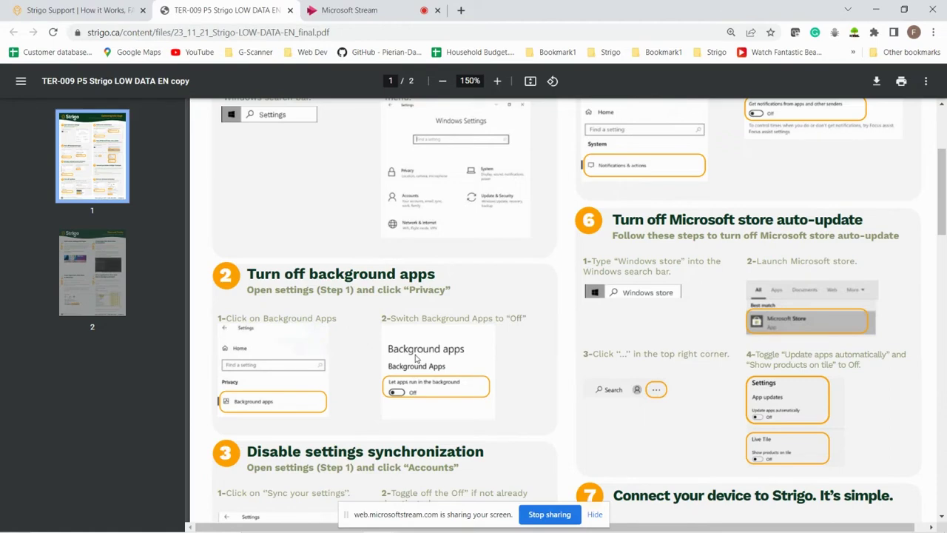
Step: Switch Sync settings off under Accounts, then go back to the PDF guide
scroll(415, 358, "down", 3)
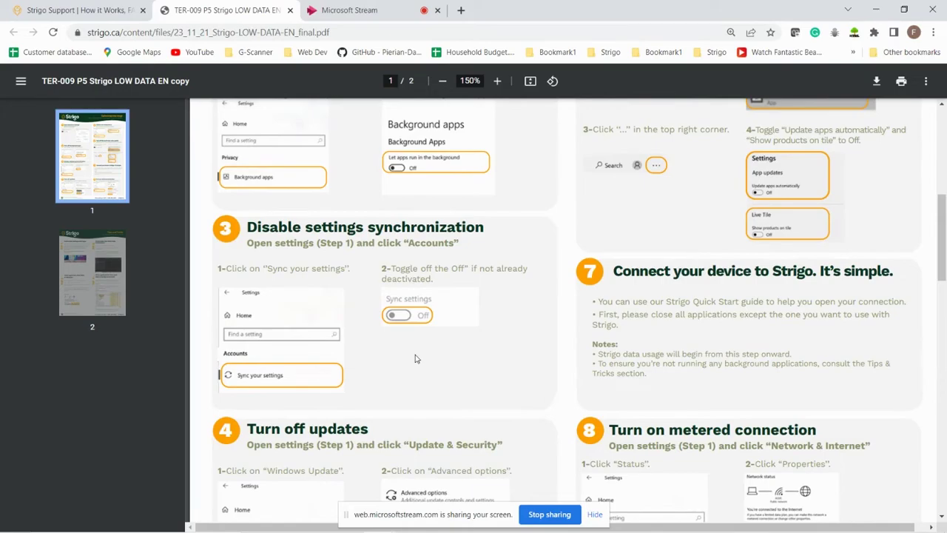
key("alt+Tab")
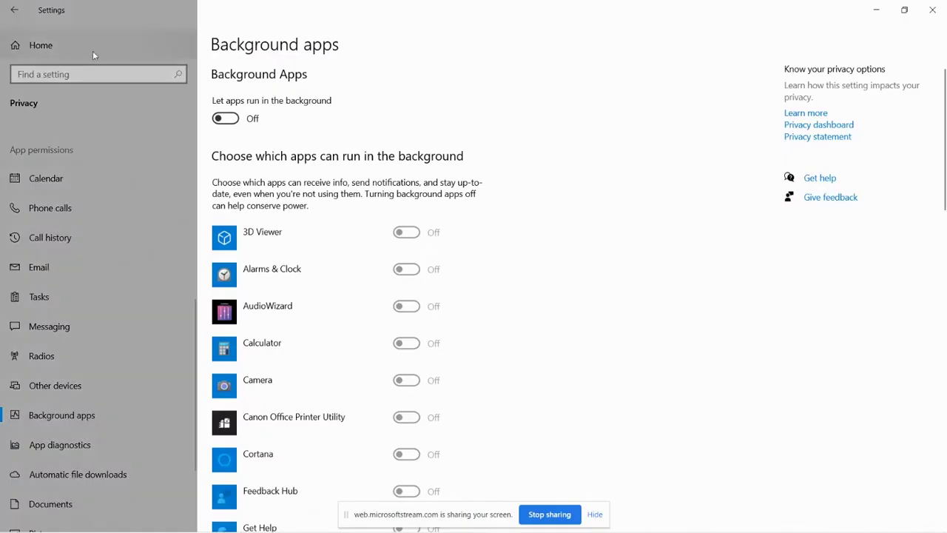
left_click(76, 47)
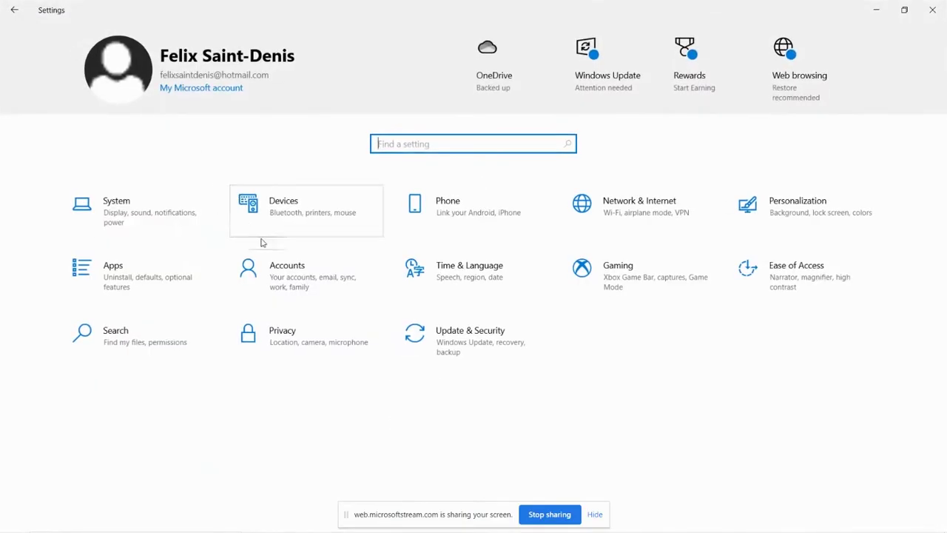
left_click(296, 281)
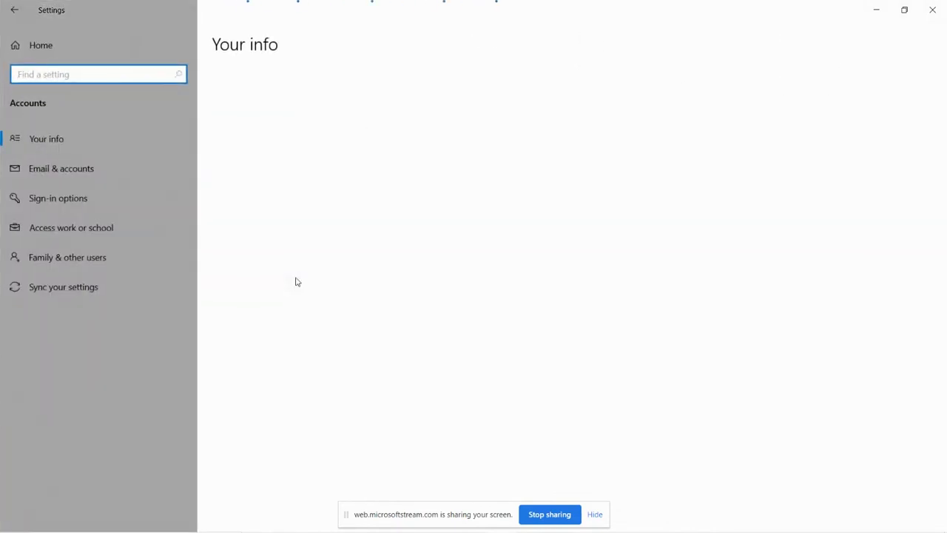
left_click(121, 287)
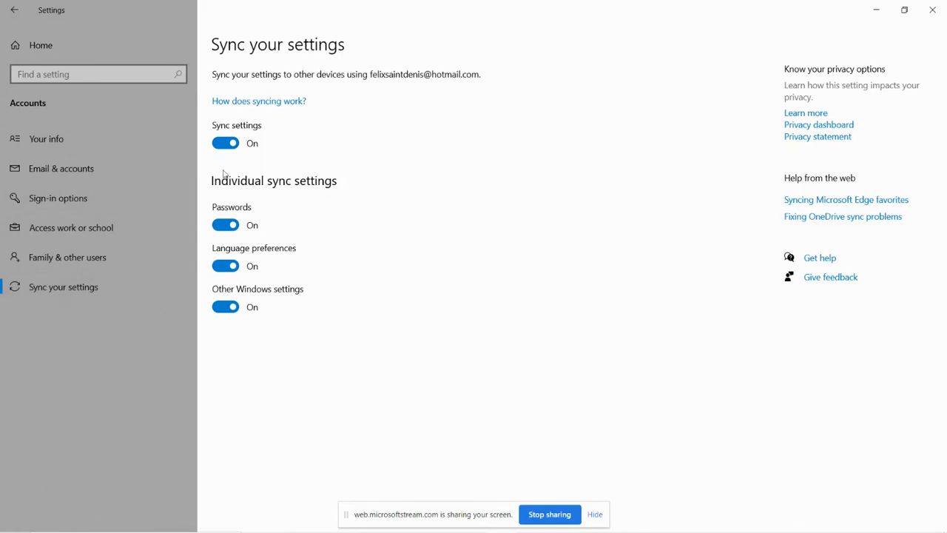
left_click(231, 144)
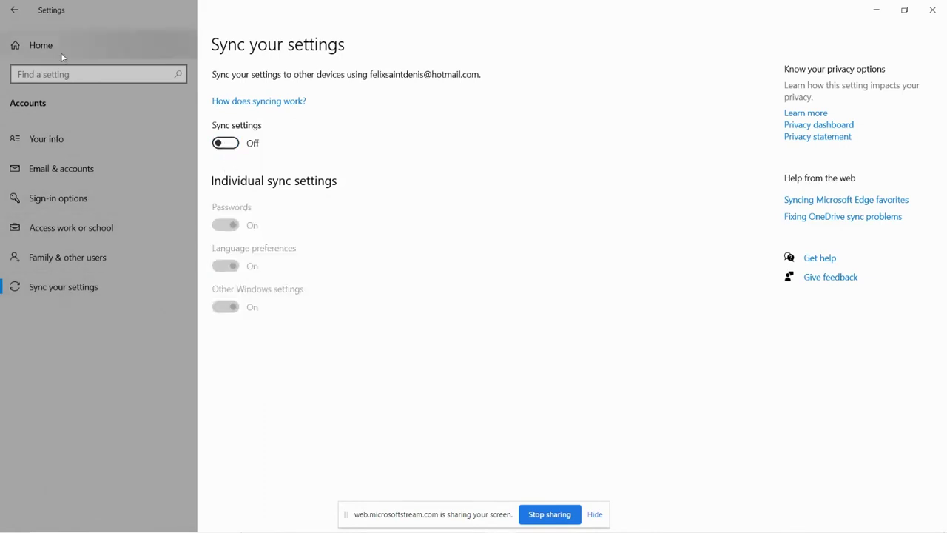
left_click(38, 46)
key("alt+Tab")
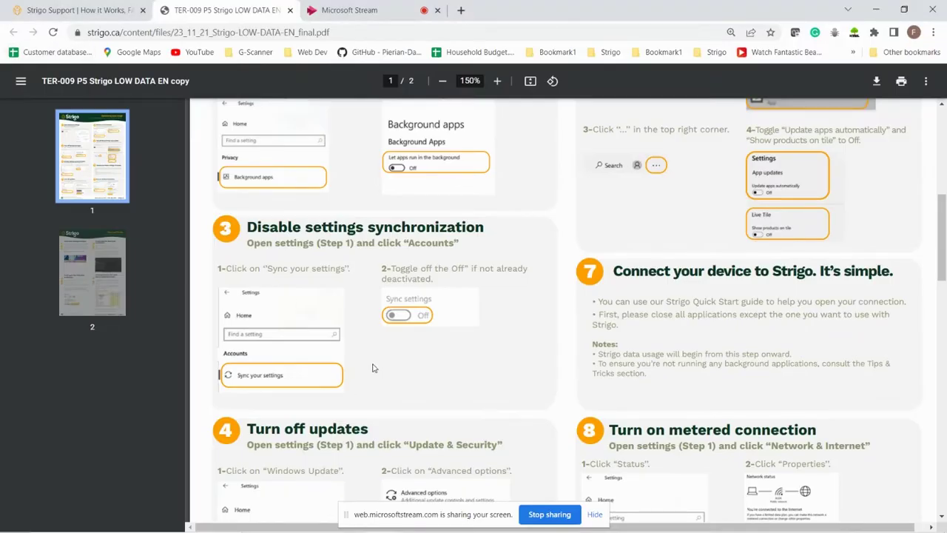
Step: Turn off updates for other Microsoft products in Update & Security advanced options
scroll(374, 367, "down", 5)
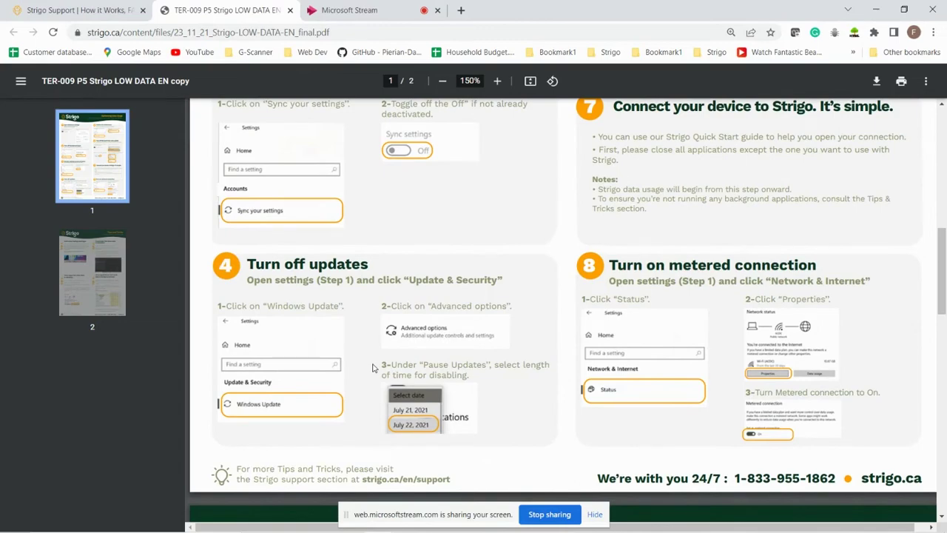
key("alt+Tab")
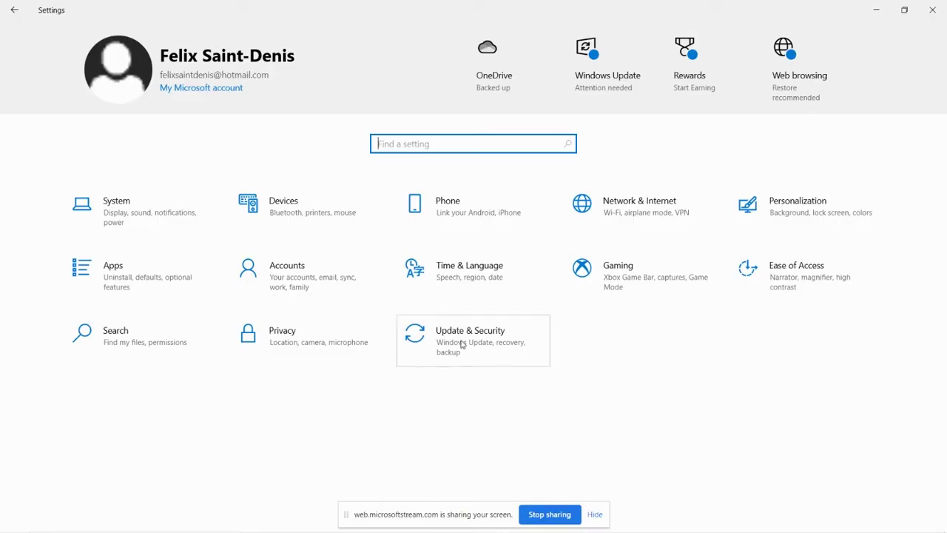
left_click(466, 344)
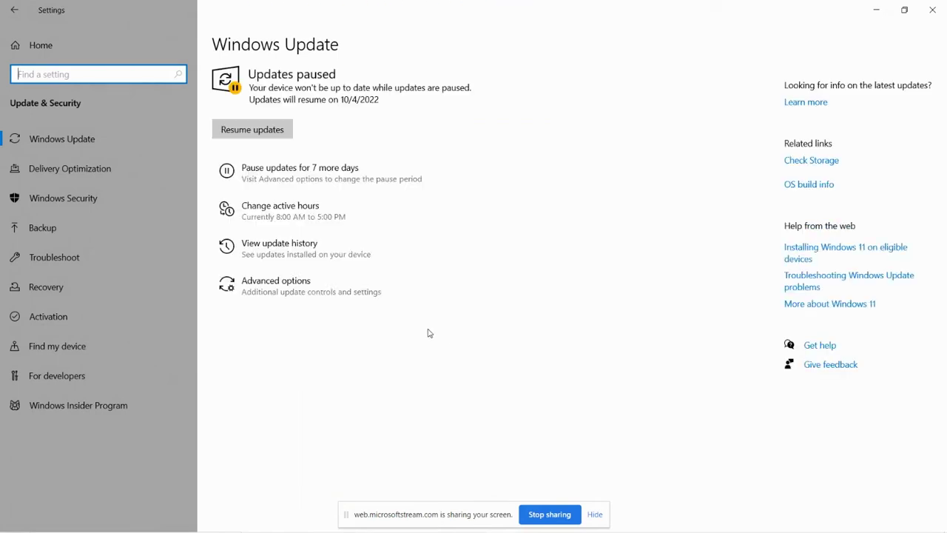
left_click(318, 296)
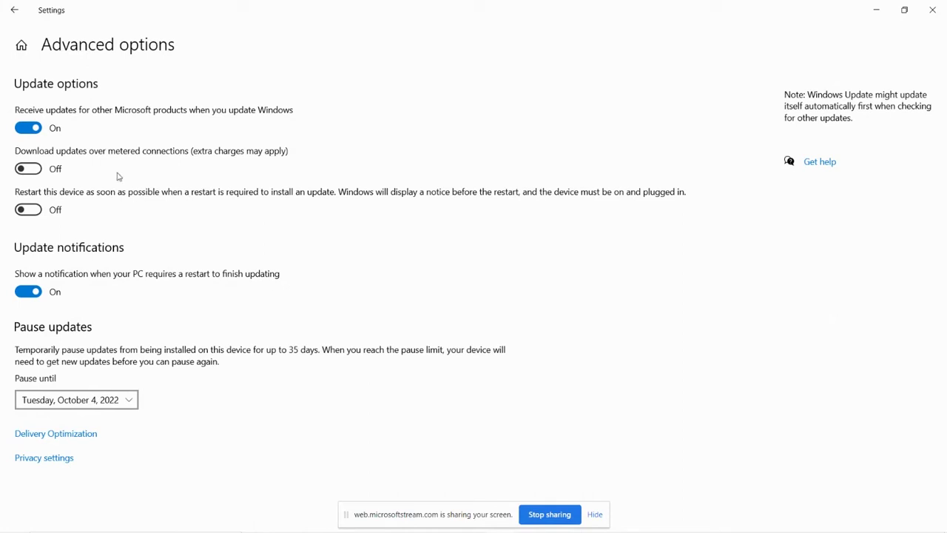
left_click(27, 130)
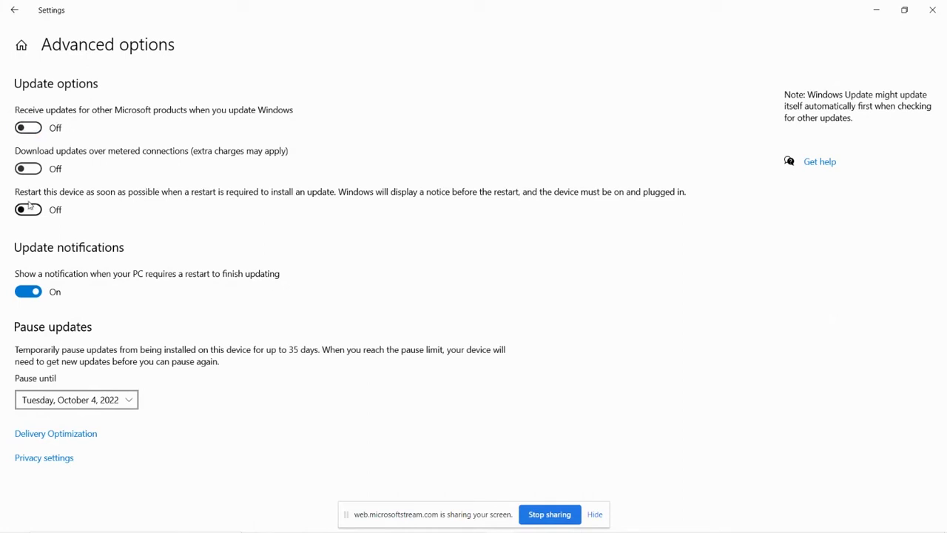
Step: Pause Windows updates until Tuesday, October 11, 2022, then return to the guide
left_click(86, 406)
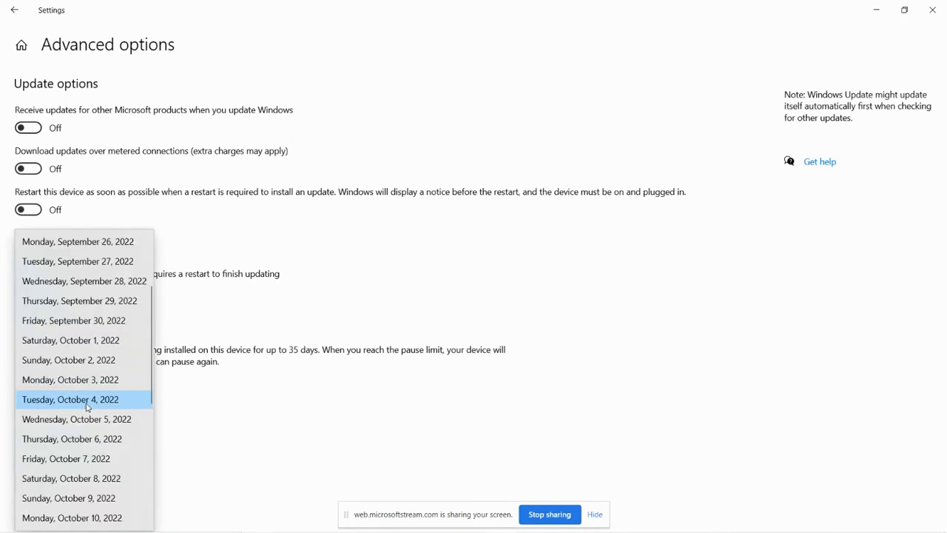
scroll(87, 406, "down", 3)
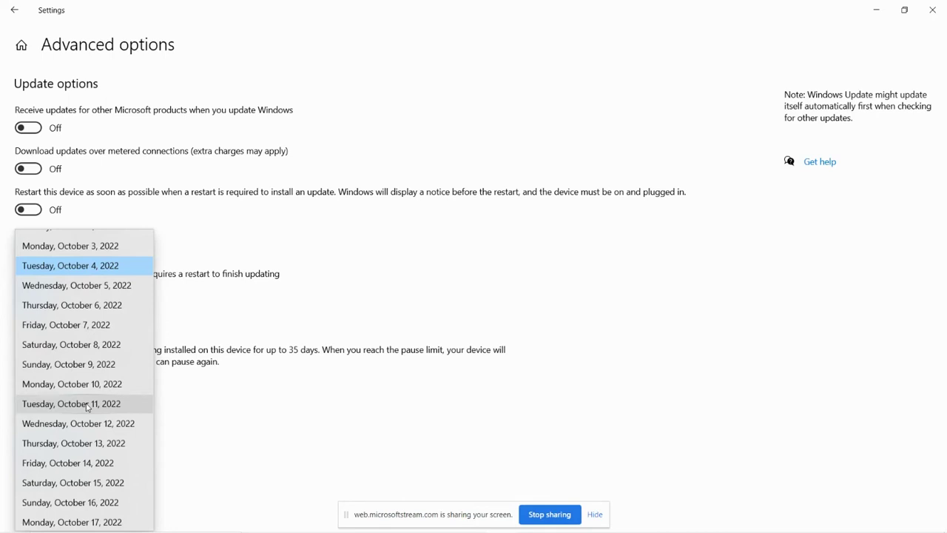
left_click(87, 405)
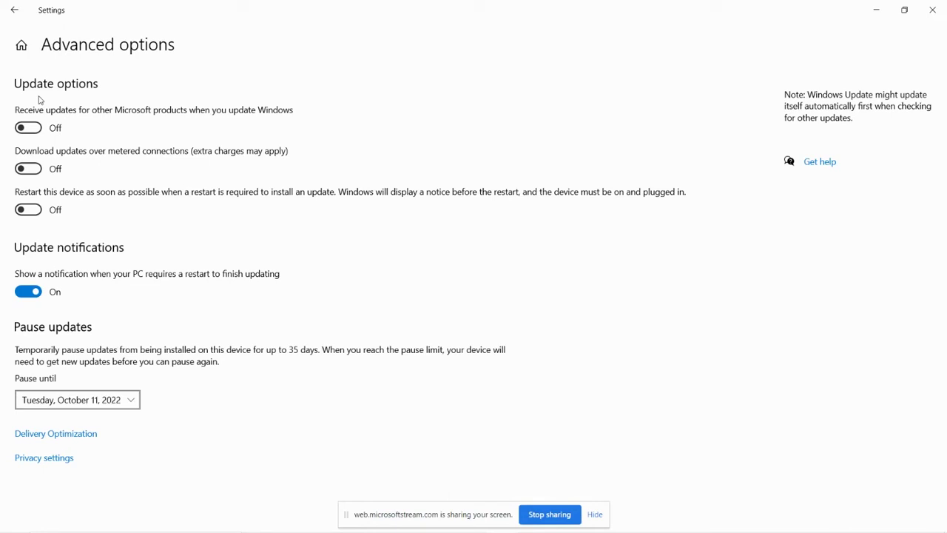
left_click(22, 46)
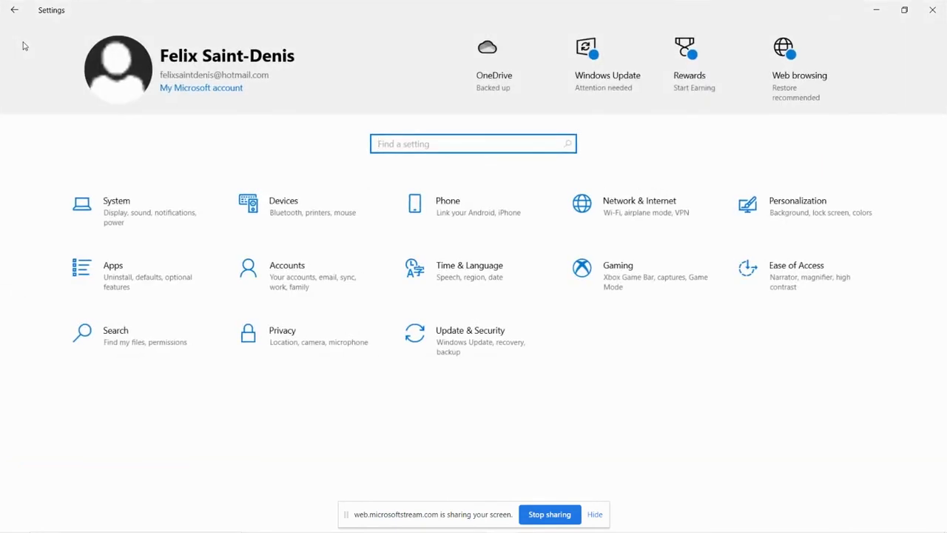
key("alt+Tab")
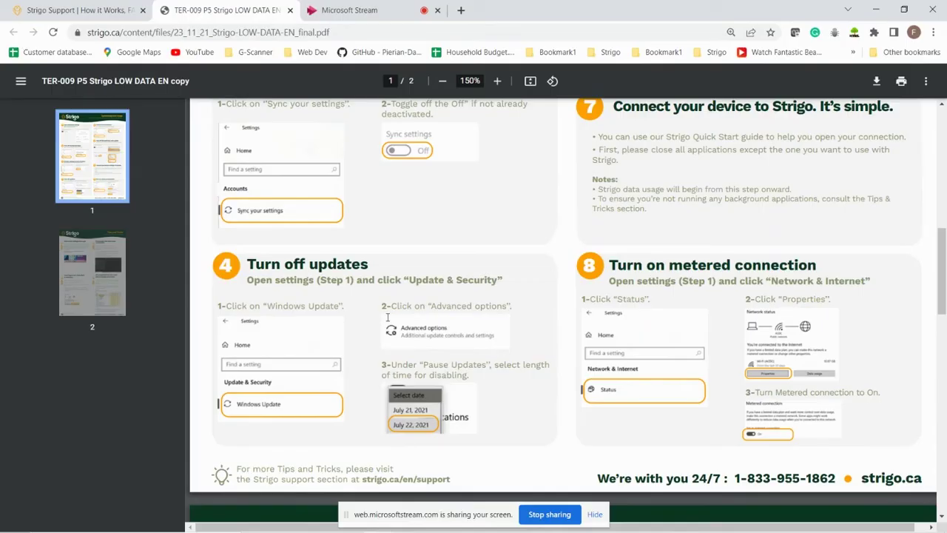
Step: Scroll the guide back up to step 5, 'Switch off notifications', and return to Settings
scroll(477, 334, "up", 6)
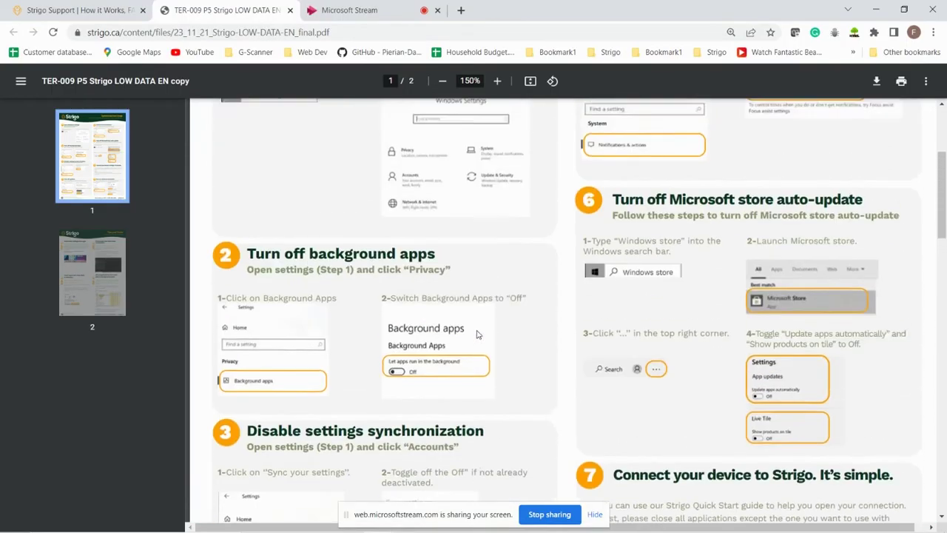
scroll(476, 334, "up", 2)
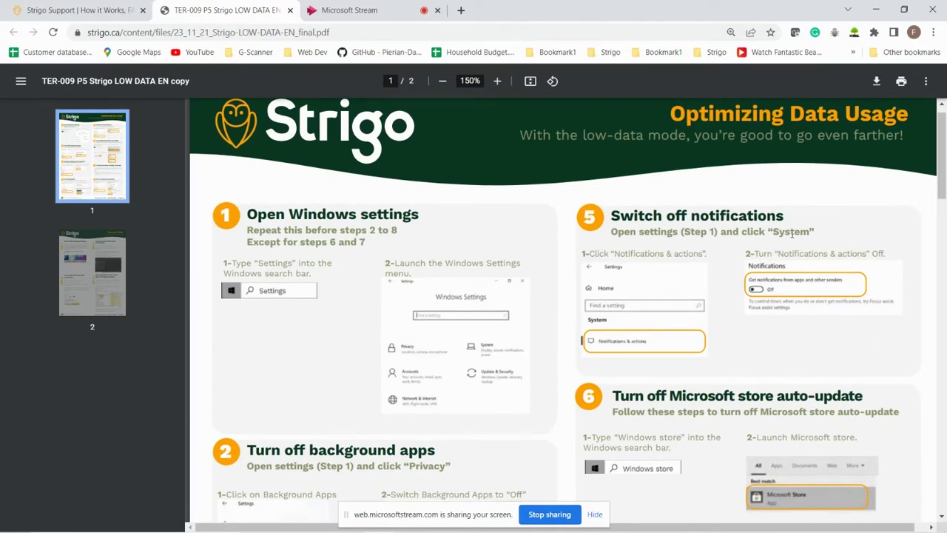
key("alt+Tab")
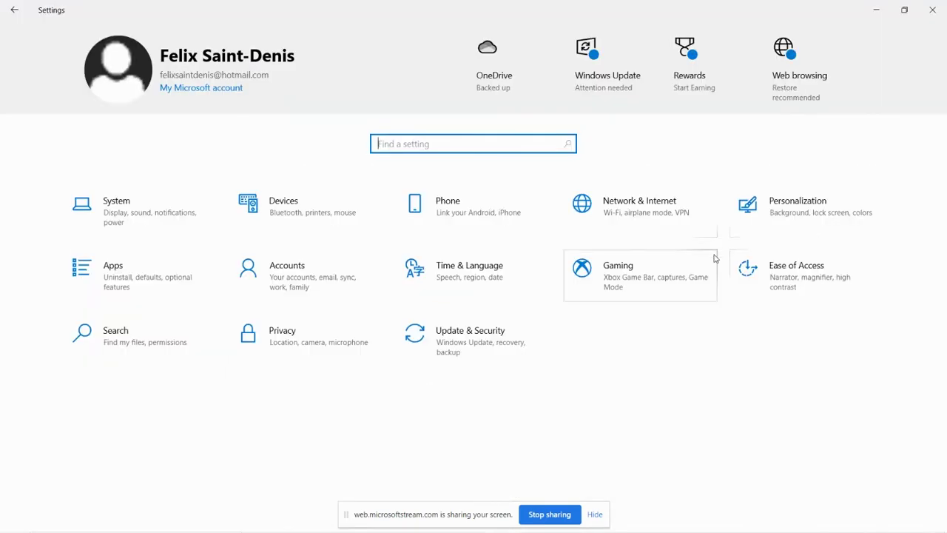
Step: Turn off 'Get notifications from apps and other senders' under System > Notifications & actions
left_click(150, 214)
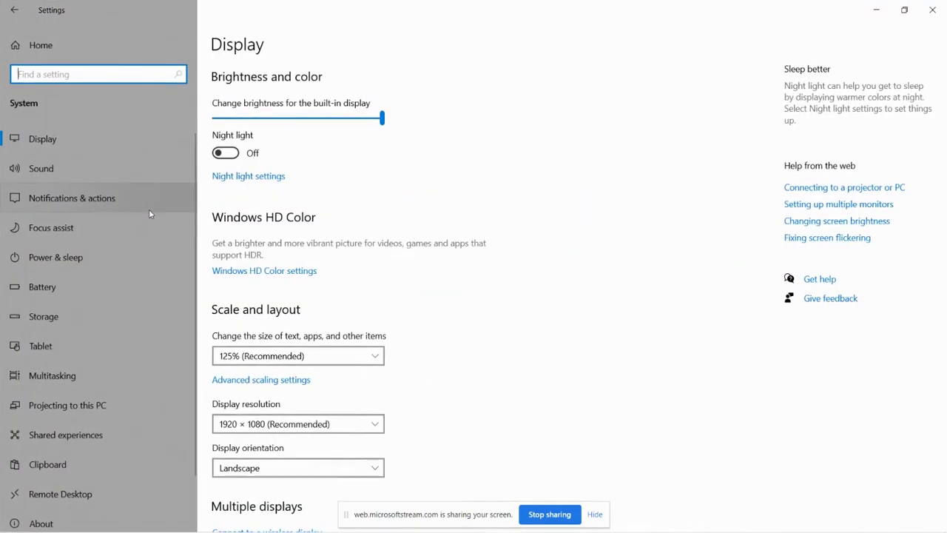
scroll(106, 280, "down", 2)
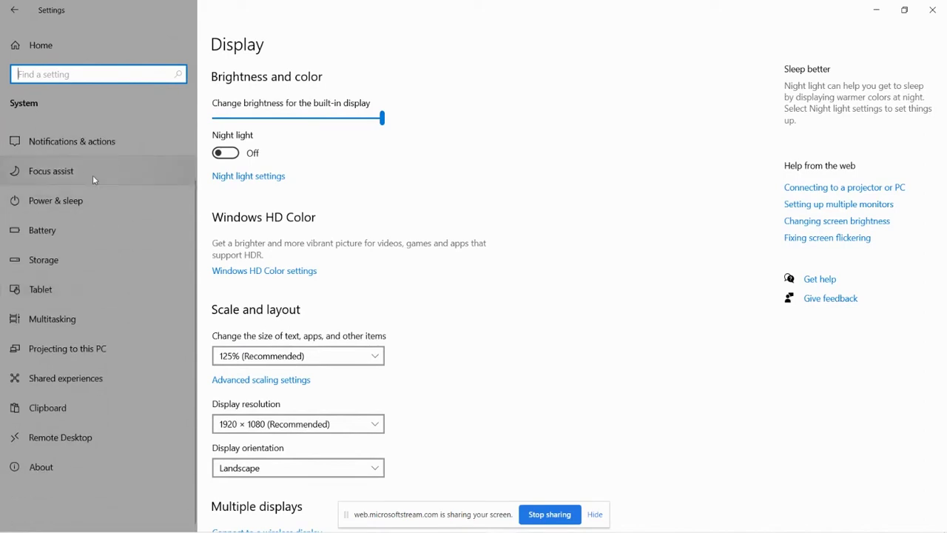
left_click(109, 141)
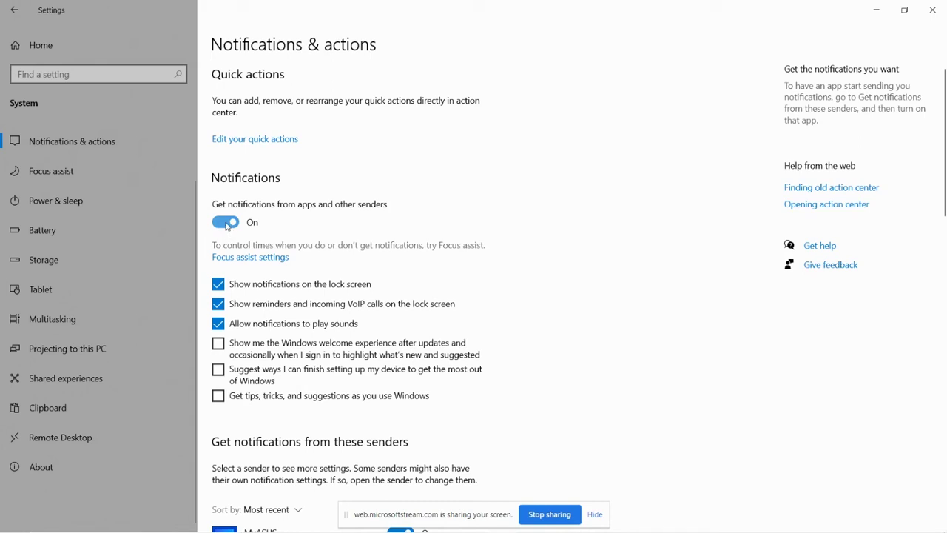
left_click(227, 226)
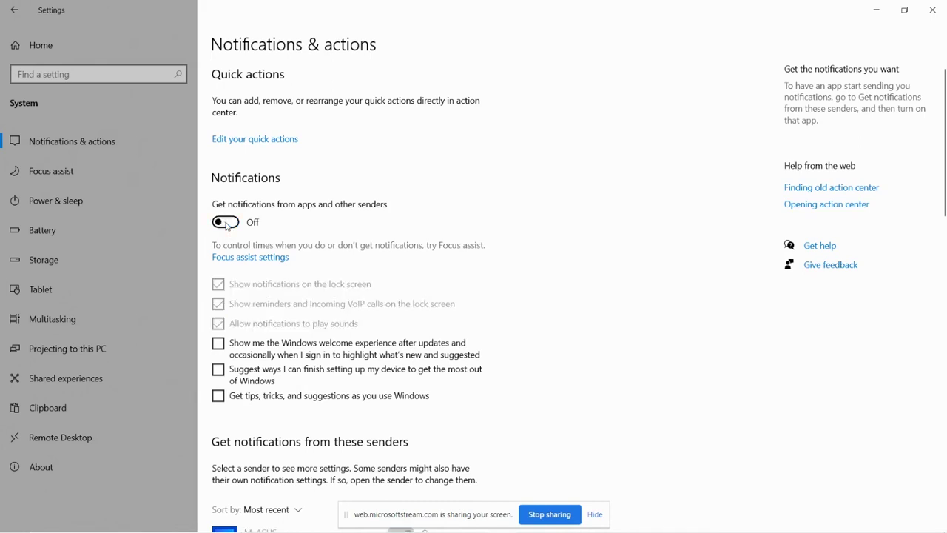
scroll(227, 226, "down", 3)
scroll(227, 226, "up", 3)
left_click(29, 48)
key("alt+Tab")
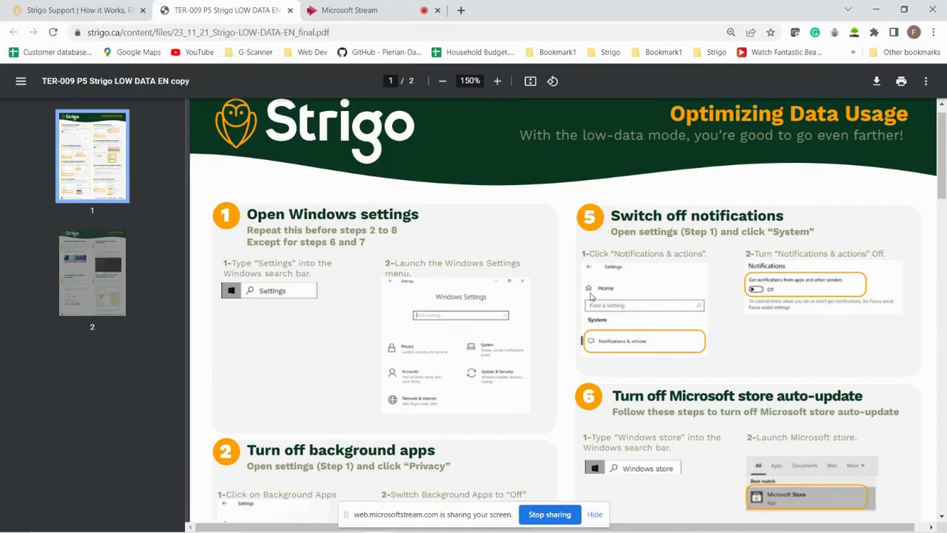
Step: Bring the guide's step 6, 'Turn off Microsoft store auto-update', into view and start a Windows search
scroll(591, 296, "down", 2)
scroll(591, 296, "up", 1)
scroll(591, 297, "down", 2)
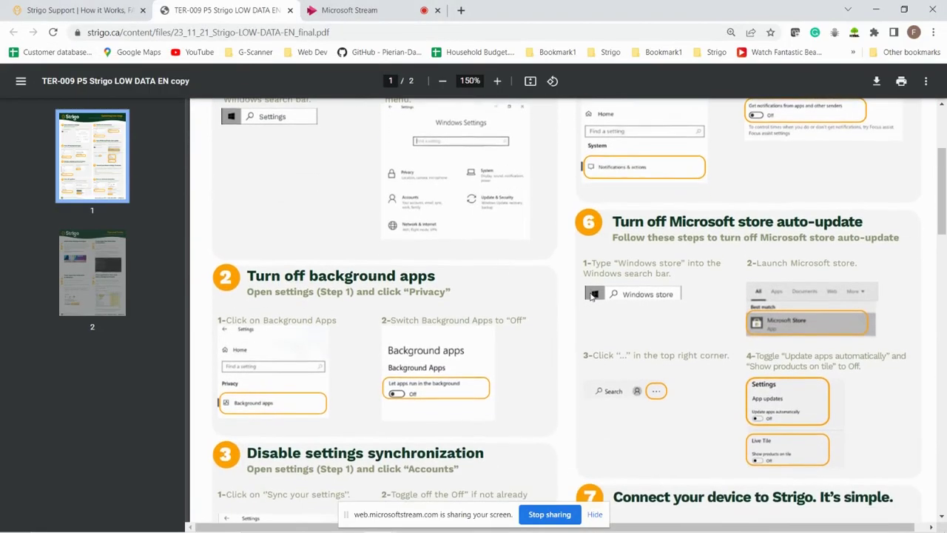
scroll(671, 267, "up", 2)
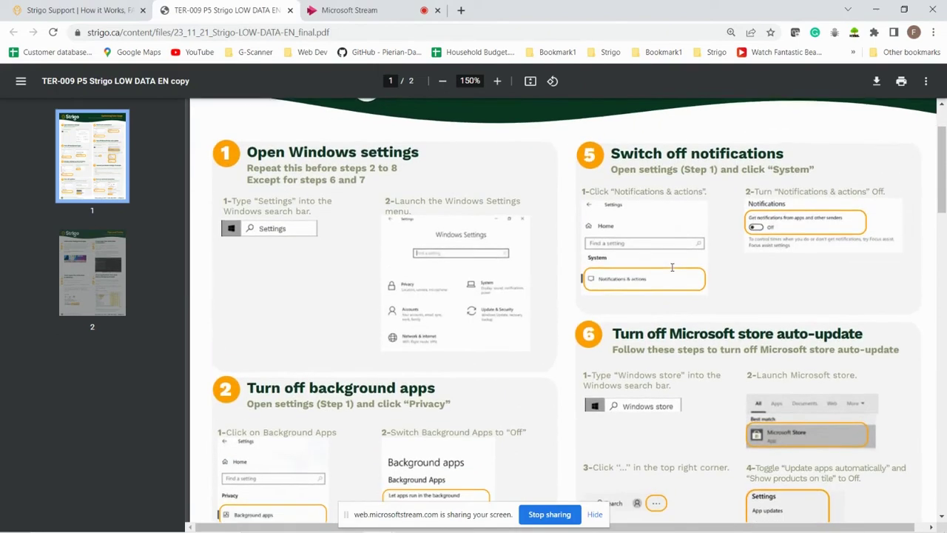
scroll(672, 267, "down", 2)
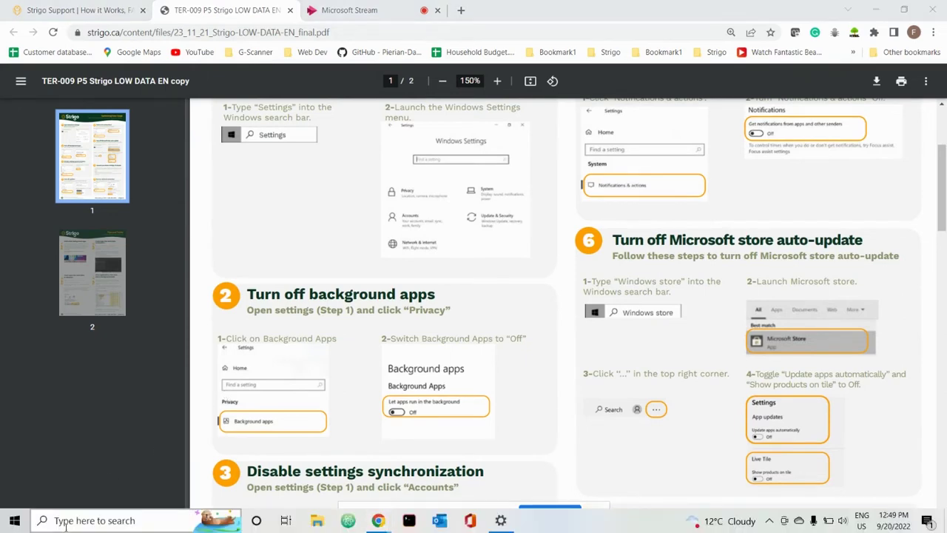
left_click(65, 522)
Step: Launch Microsoft Store by searching 'store' and go to its Settings page
type("store")
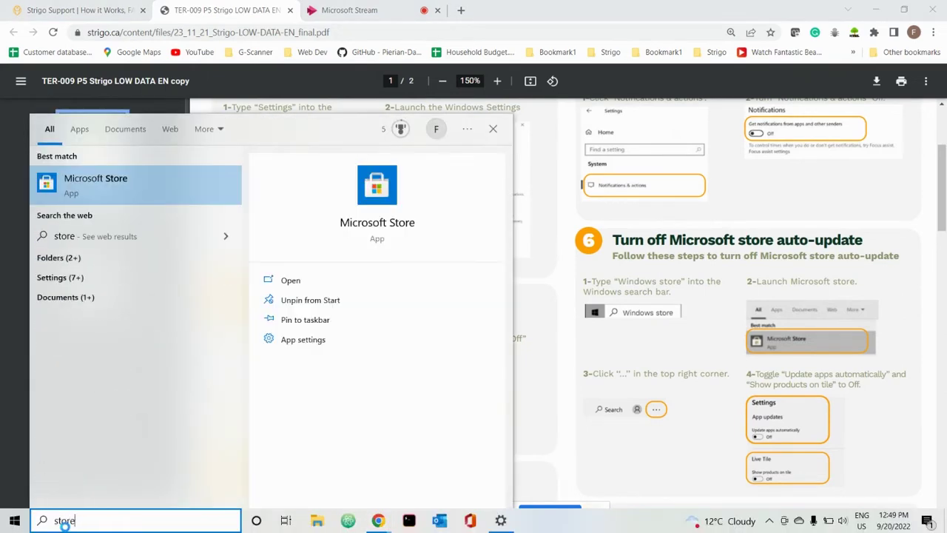
left_click(145, 184)
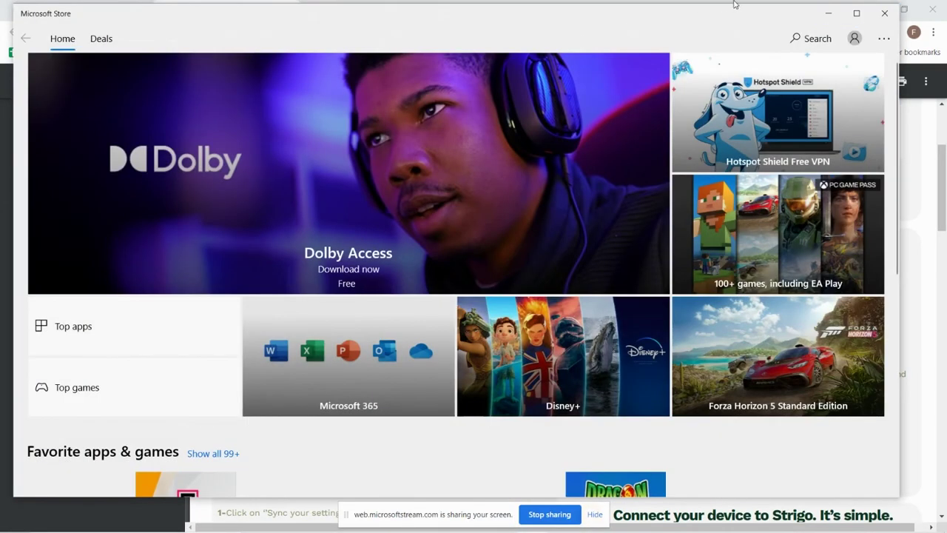
left_click(884, 41)
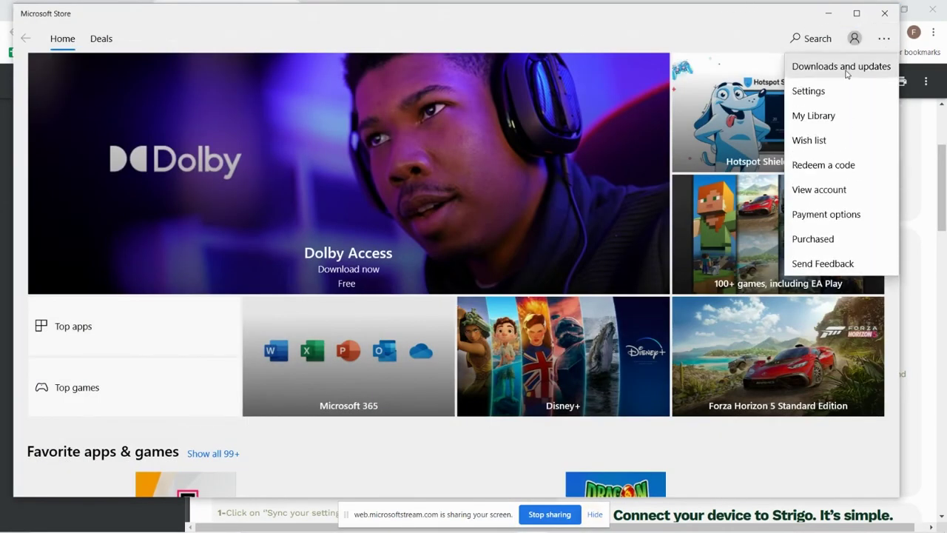
left_click(809, 91)
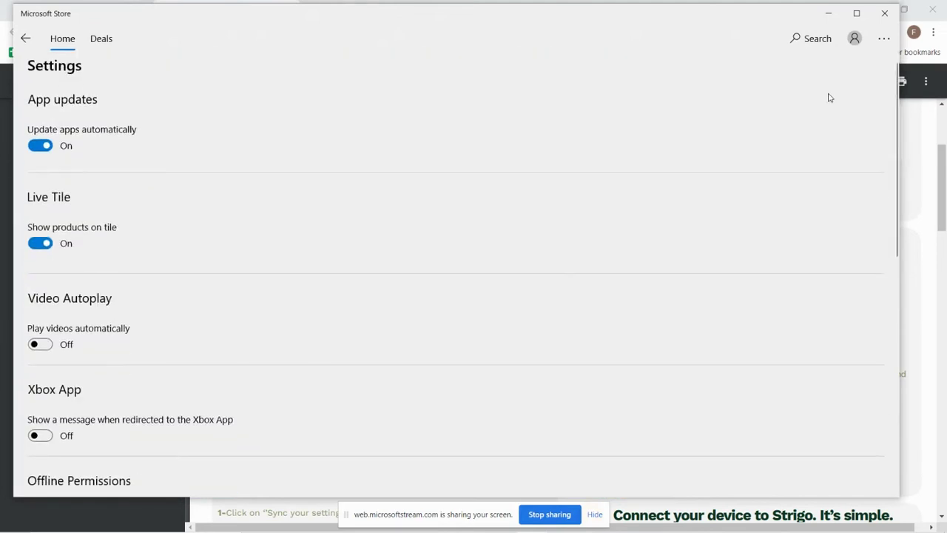
Step: Switch off automatic app updates and products on the live tile, then return to the guide
left_click(42, 148)
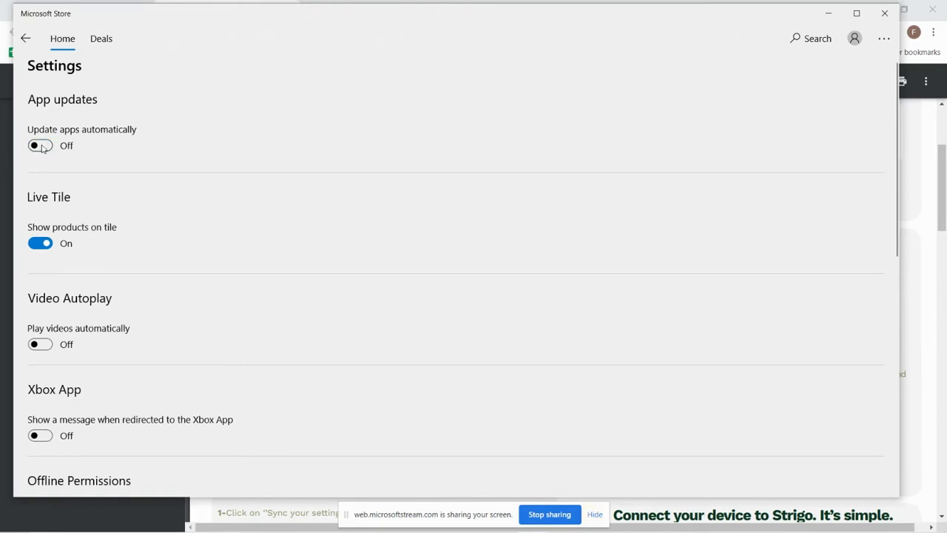
left_click(34, 247)
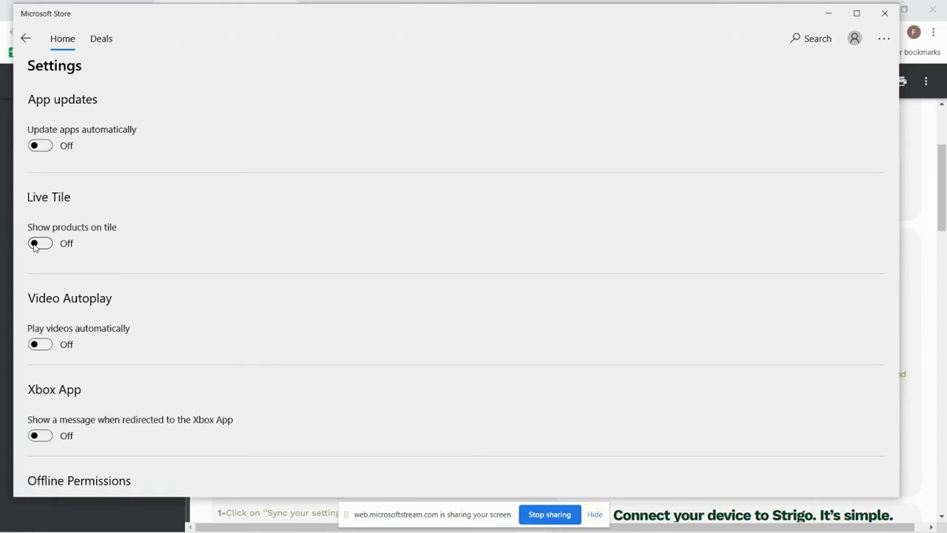
left_click(56, 45)
left_click(26, 38)
key("alt+Tab")
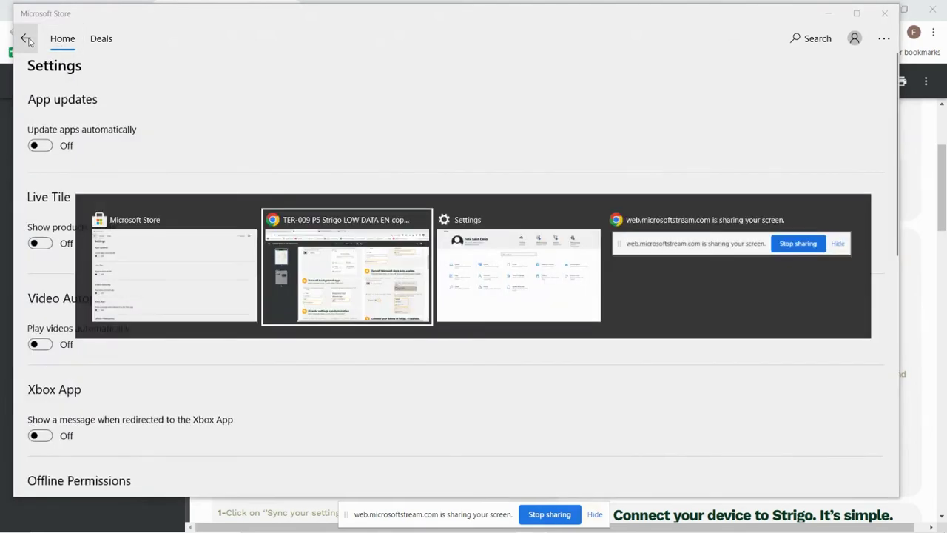
key("alt+Tab")
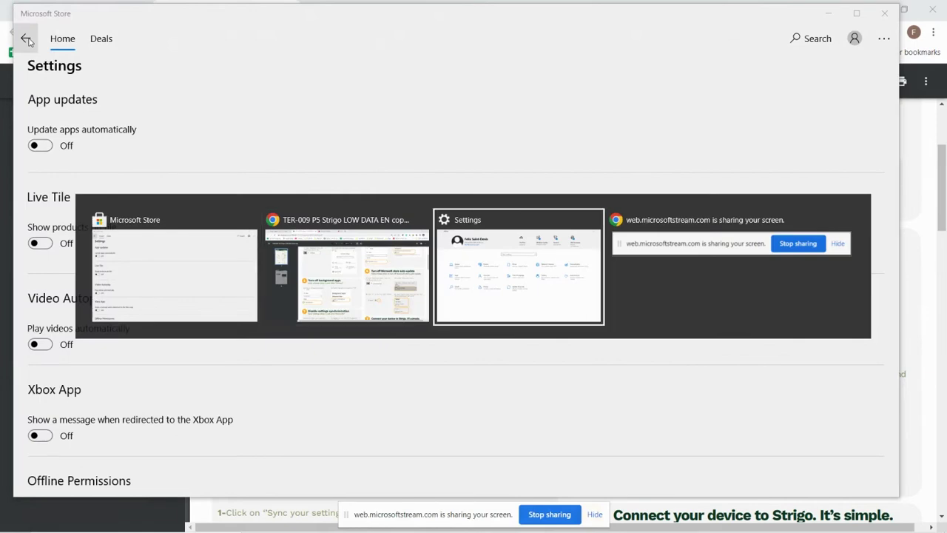
key("alt+shift+Tab")
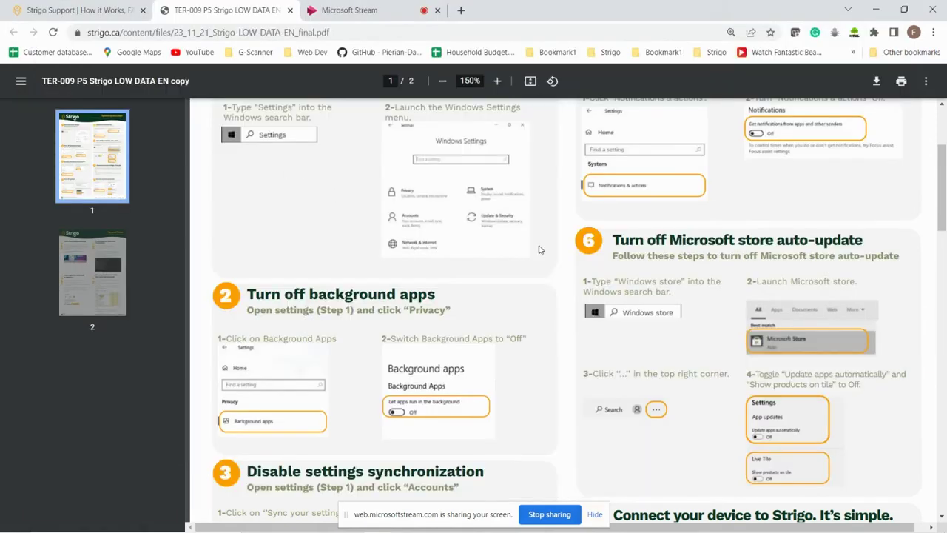
Step: Scroll the guide down to step 8, 'Turn on metered connection', then switch to Settings
scroll(749, 340, "down", 2)
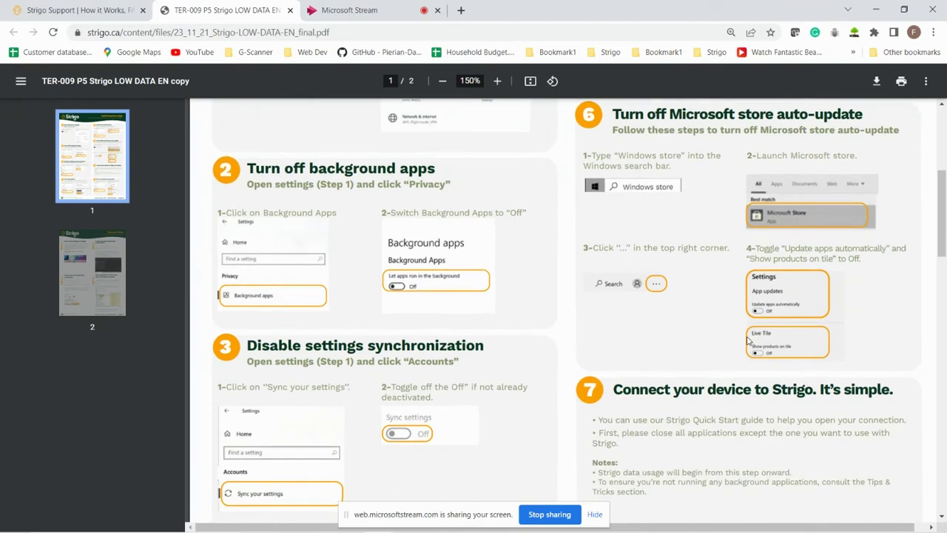
scroll(747, 340, "down", 2)
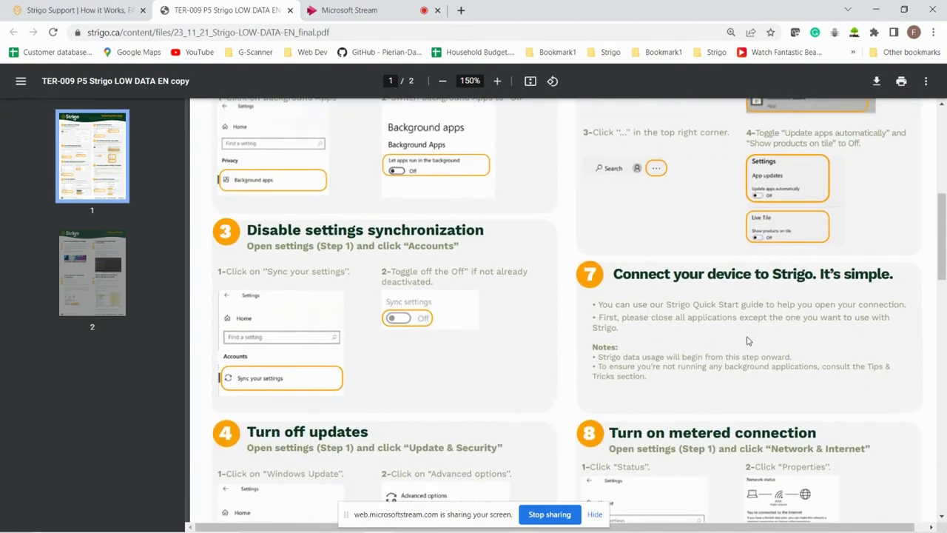
scroll(747, 340, "down", 3)
scroll(747, 341, "down", 1)
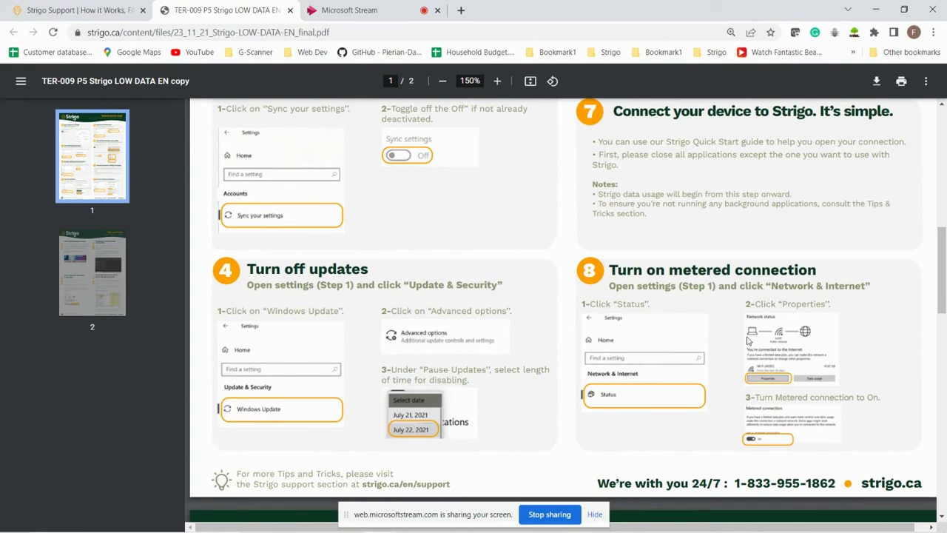
scroll(747, 340, "down", 1)
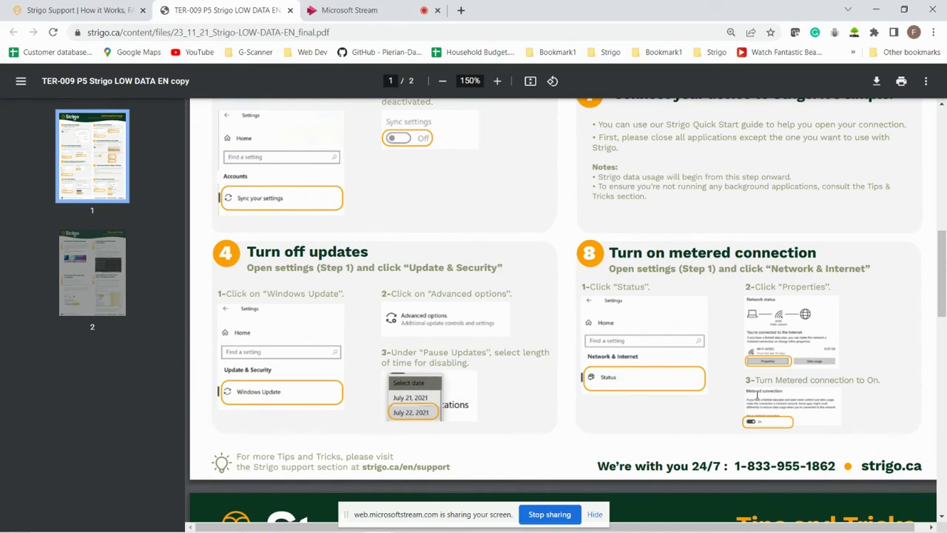
key("alt+Tab")
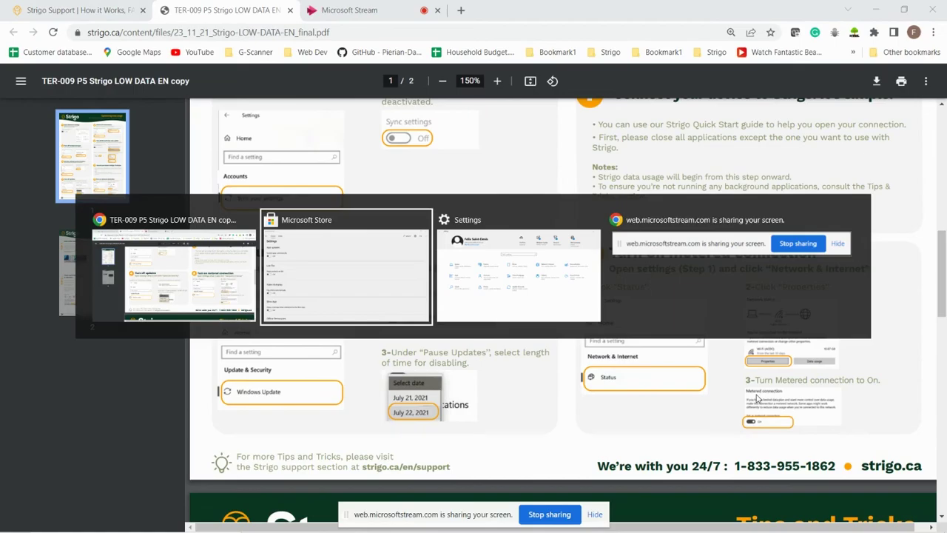
key("alt+Tab")
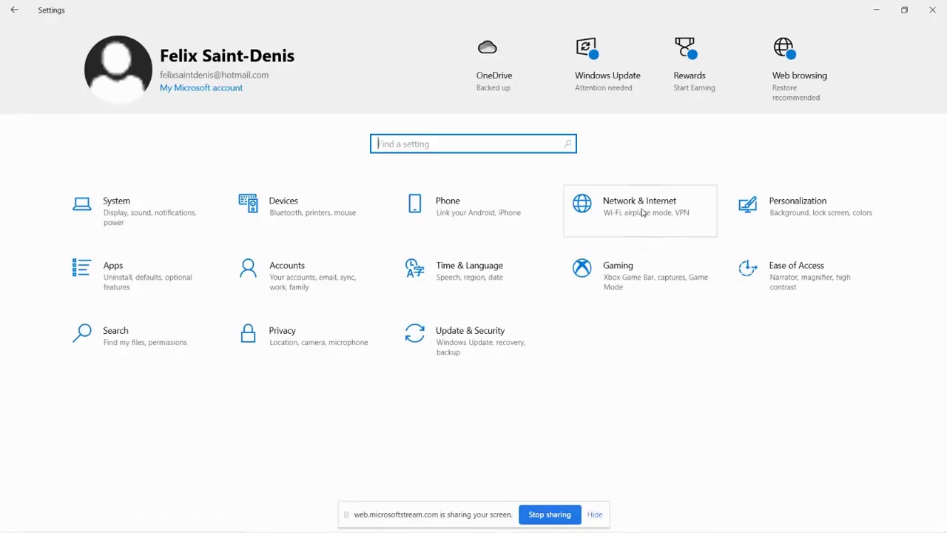
Step: Turn on 'Set as metered connection' for Free Internet_5G Wi-Fi, then return to the Chrome guide PDF
left_click(642, 213)
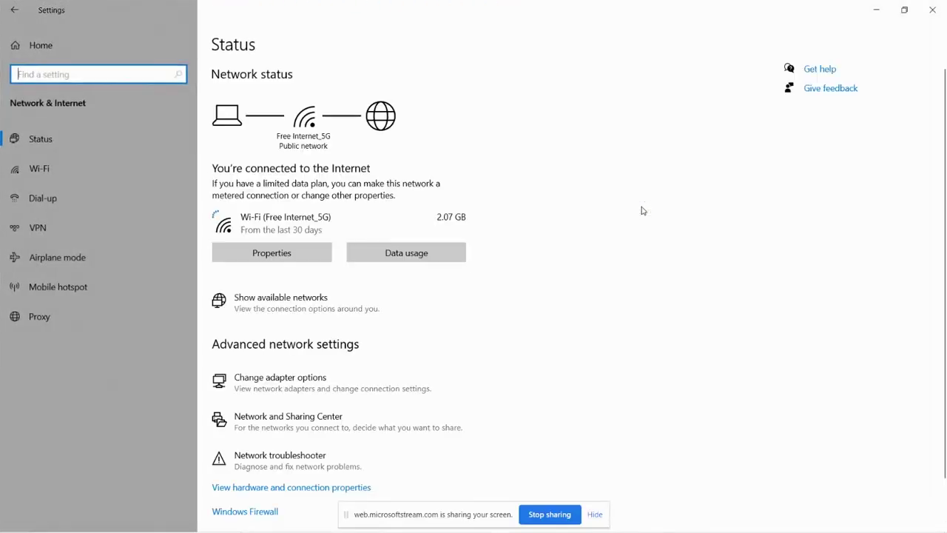
left_click(290, 260)
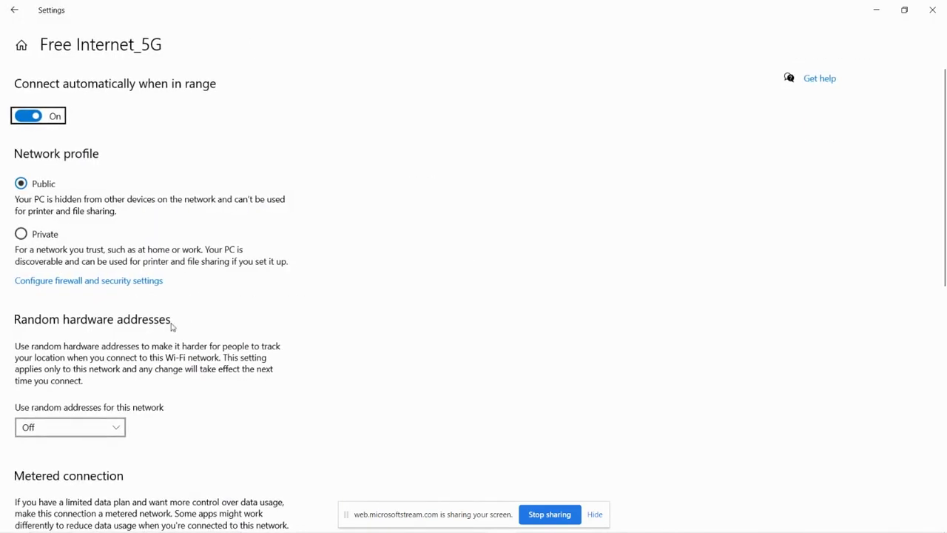
scroll(172, 327, "down", 5)
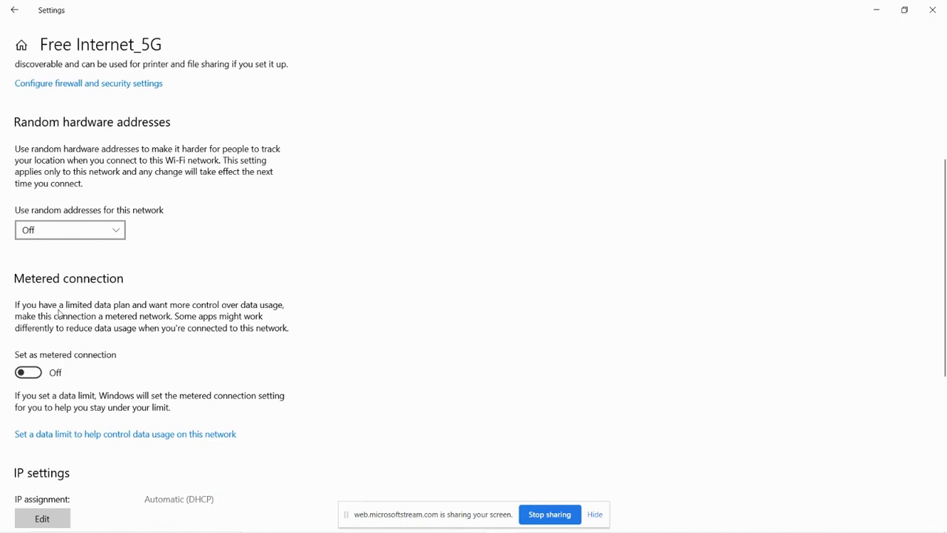
left_click(32, 375)
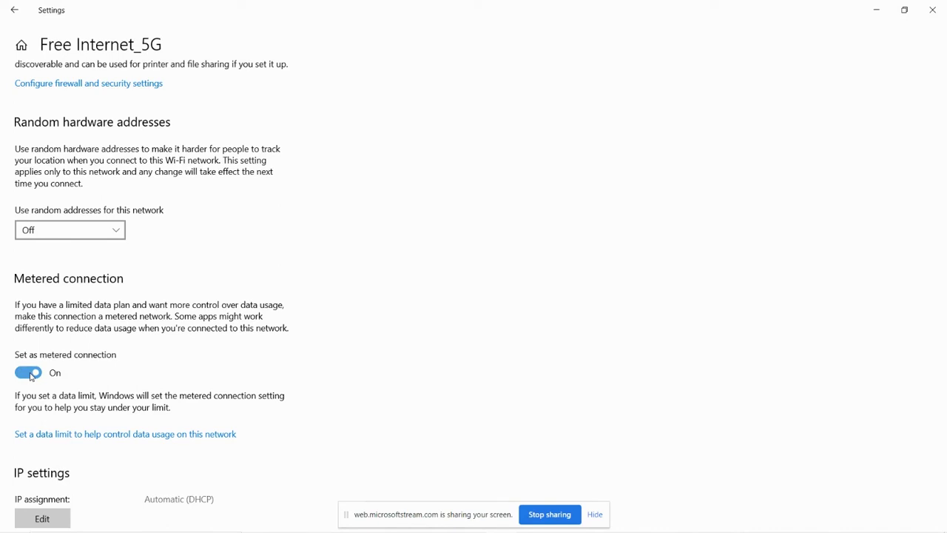
key("alt+Tab")
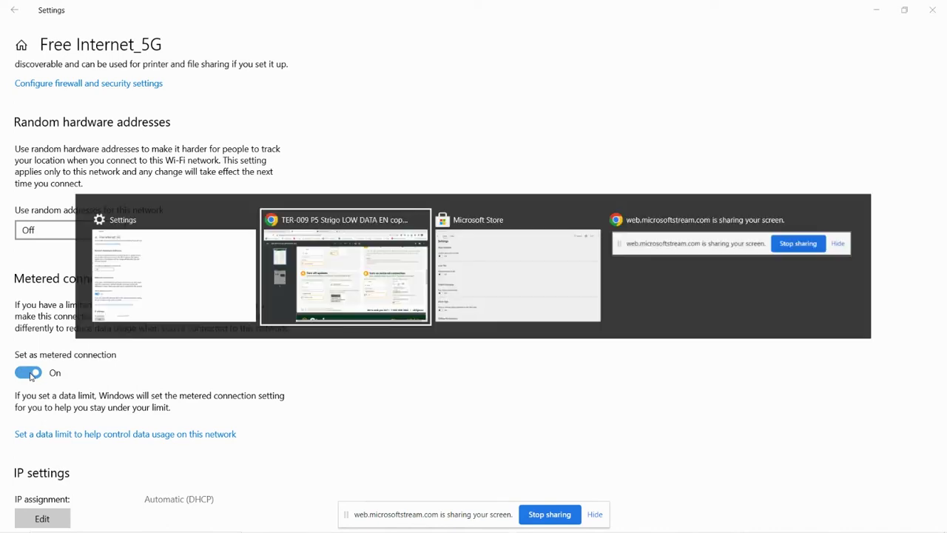
scroll(382, 388, "down", 1)
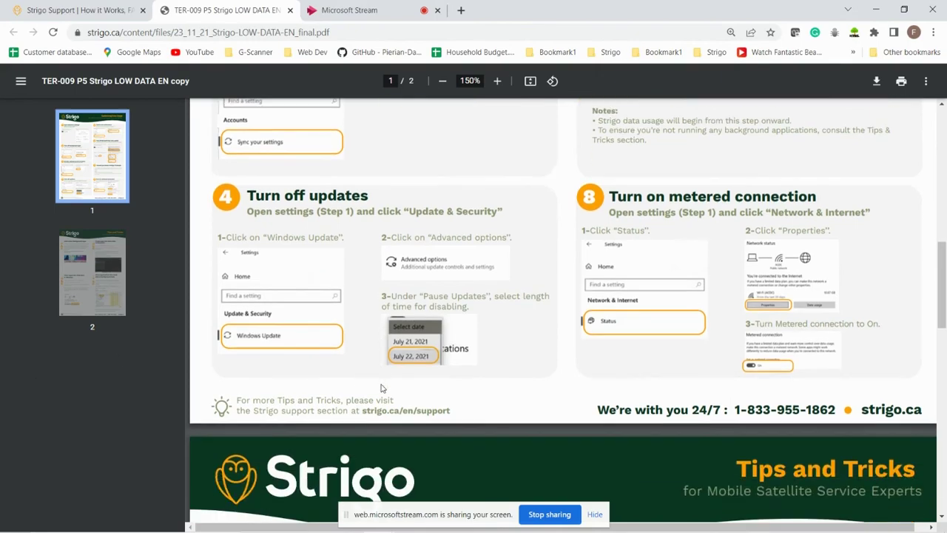